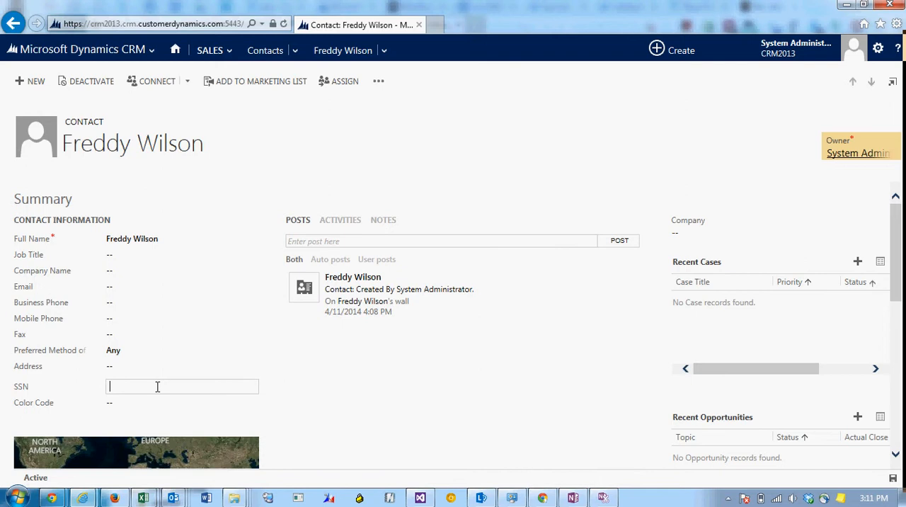
Open the Contact form for editing and bring up the SSN field's definition from its field properties
click(379, 82)
click(423, 155)
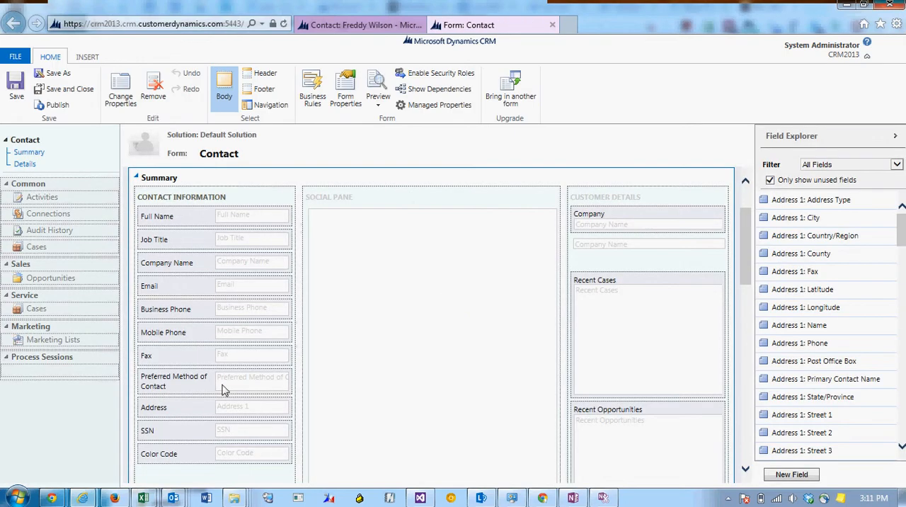
click(181, 432)
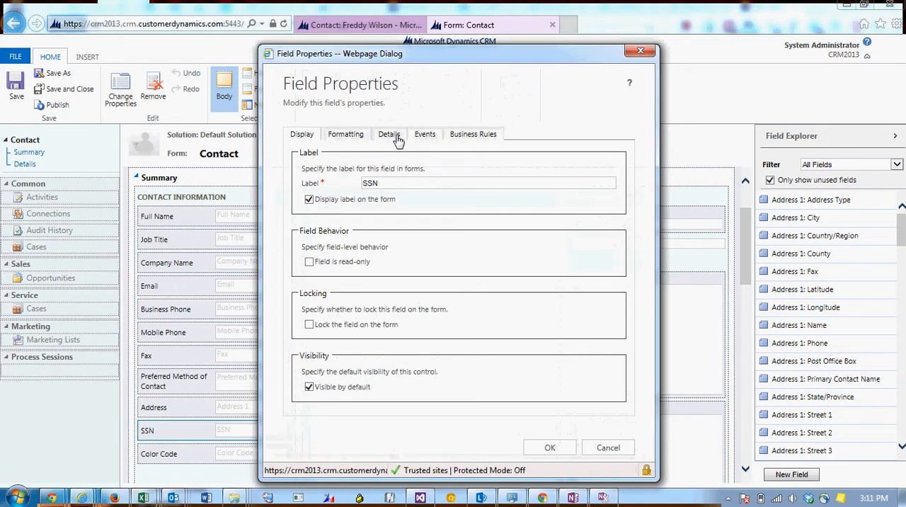
click(397, 139)
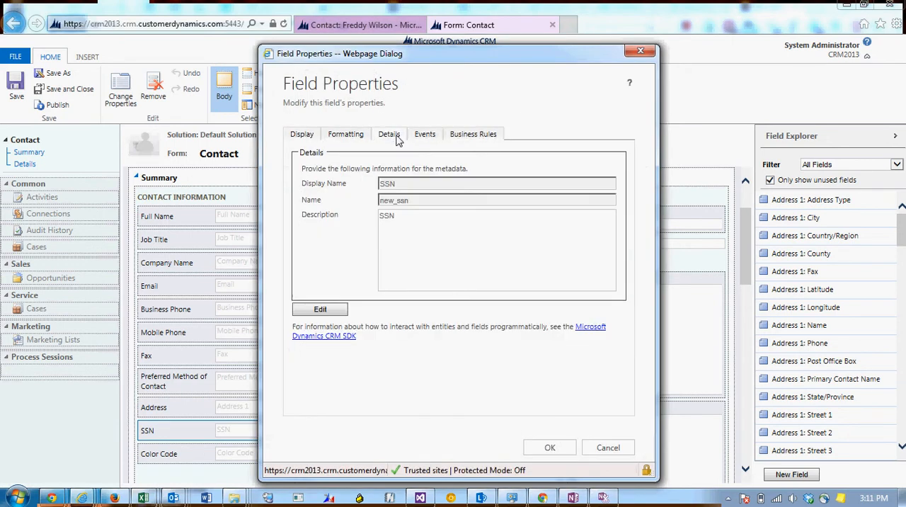
click(330, 313)
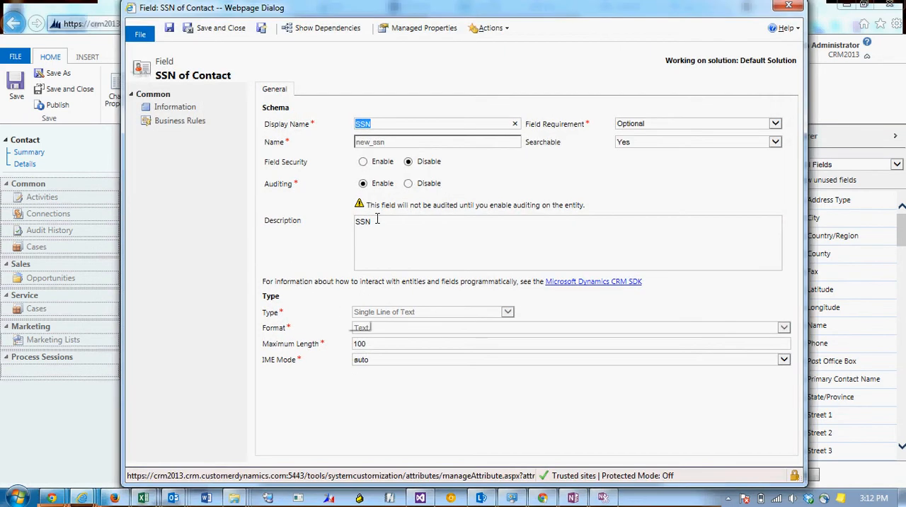
Enable field security on the SSN field, save the field, and publish the Contact form customizations
click(363, 162)
click(214, 29)
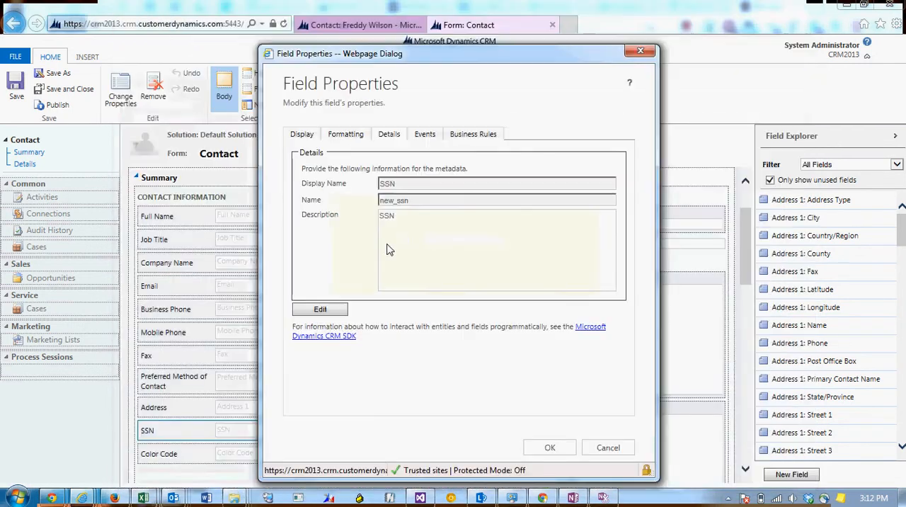
click(551, 448)
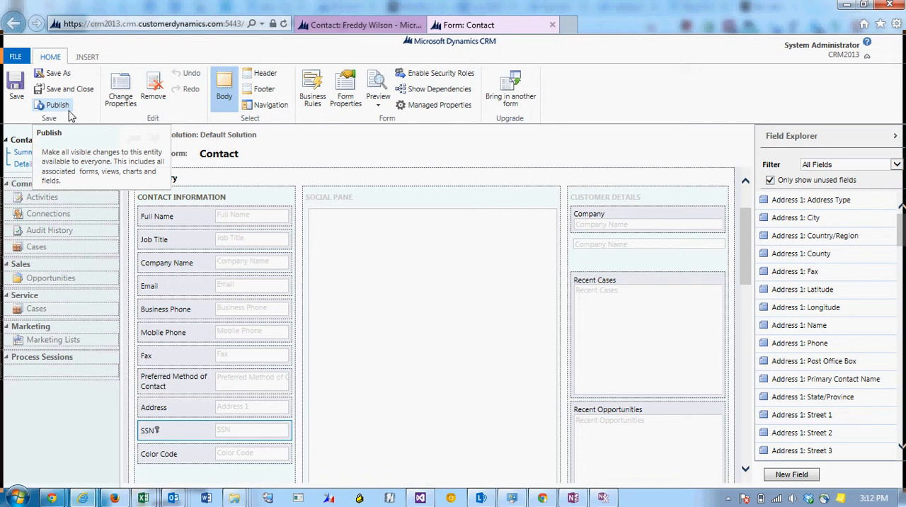
click(58, 105)
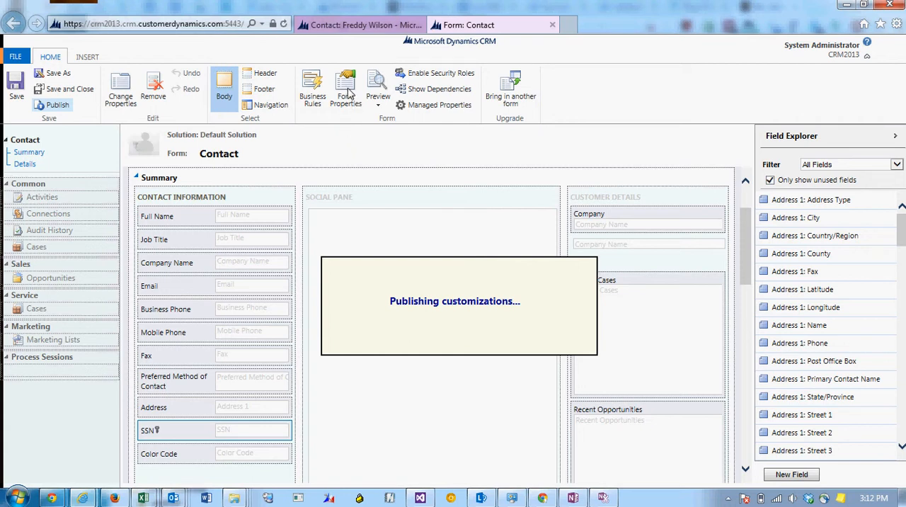
Return to the open contact record, reload it, and enter a social security number in the SSN field
click(354, 32)
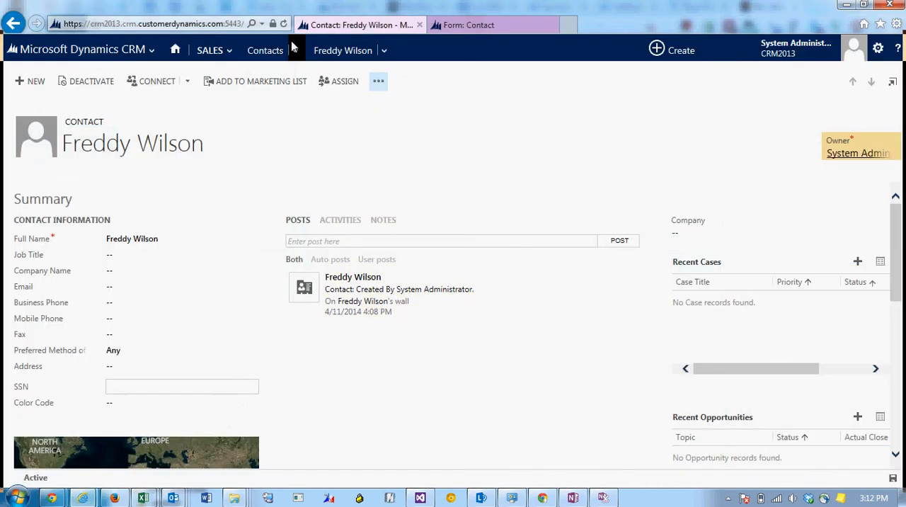
click(294, 51)
click(60, 366)
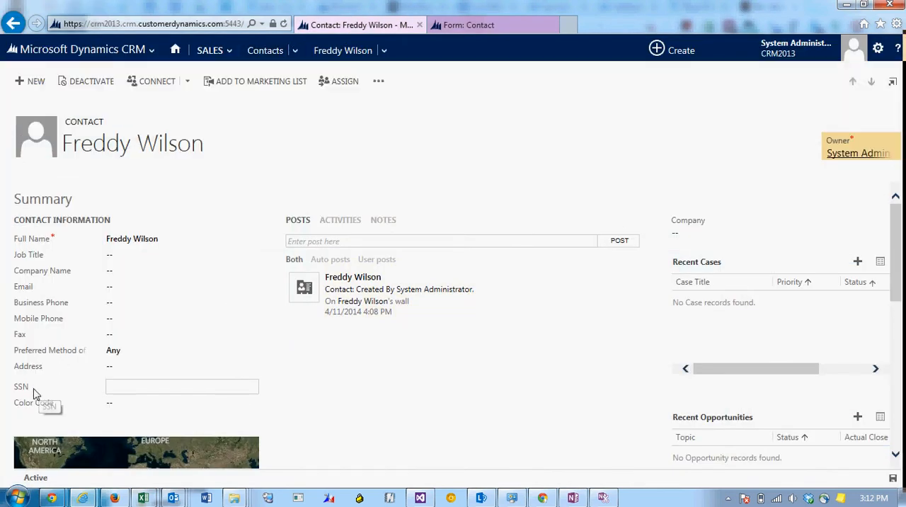
click(292, 50)
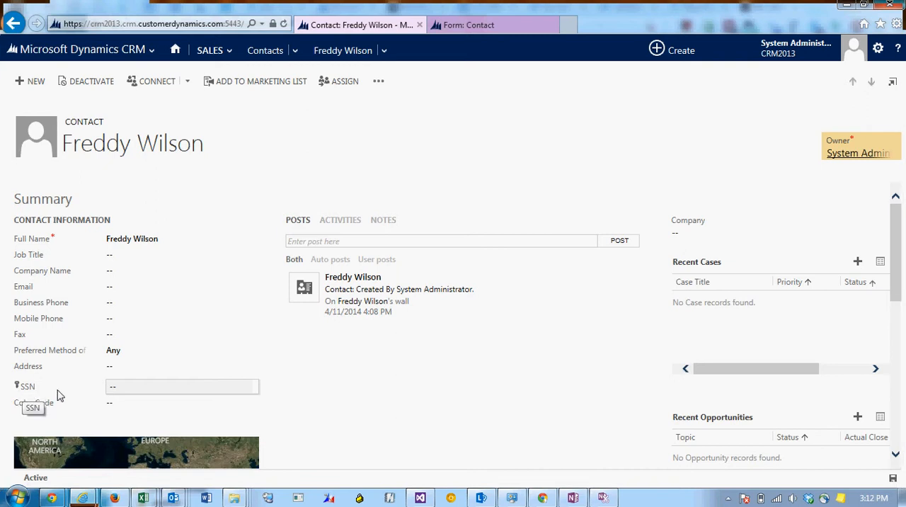
click(140, 392)
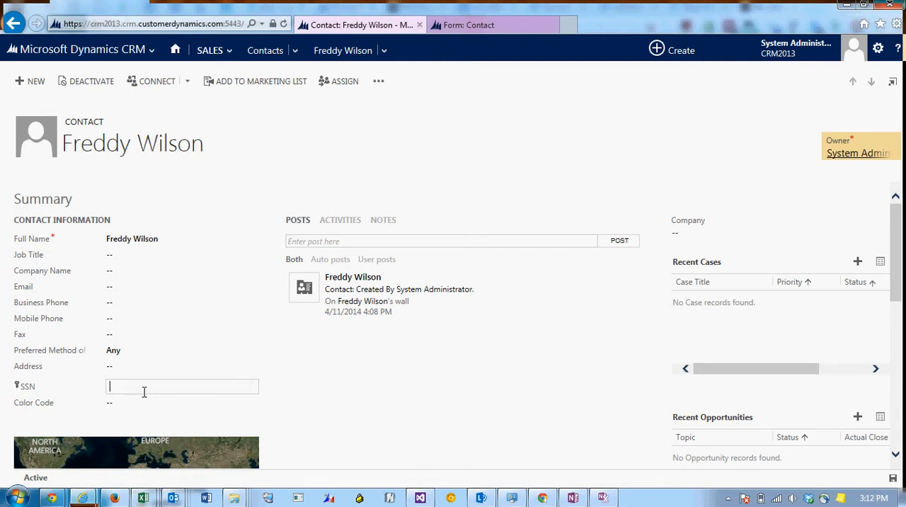
text(123-4)
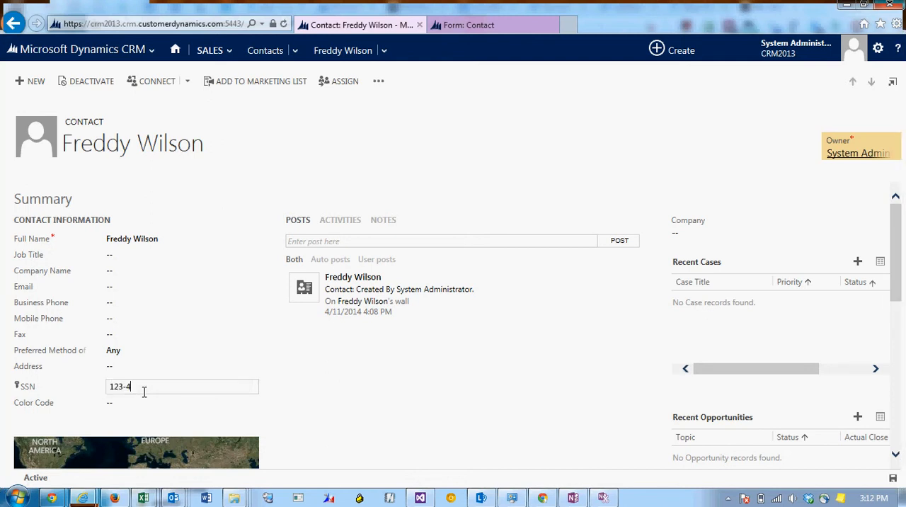
text(5-6789)
Switch to the InPrivate browser window of the other user and reload its contact record to check the SSN field
click(83, 498)
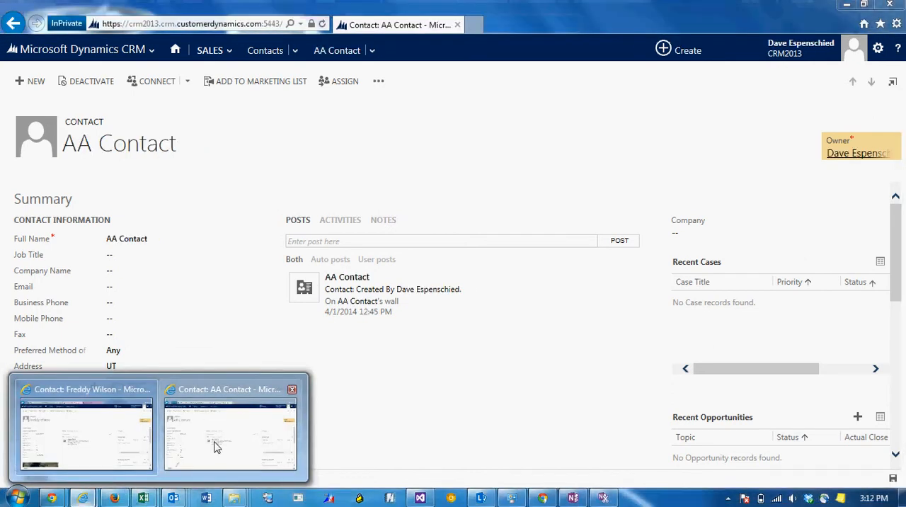
click(212, 446)
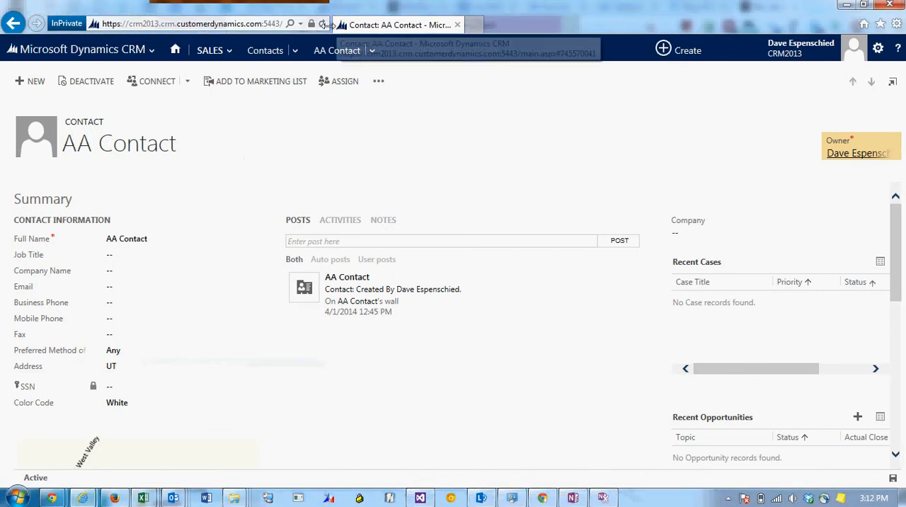
key(F5)
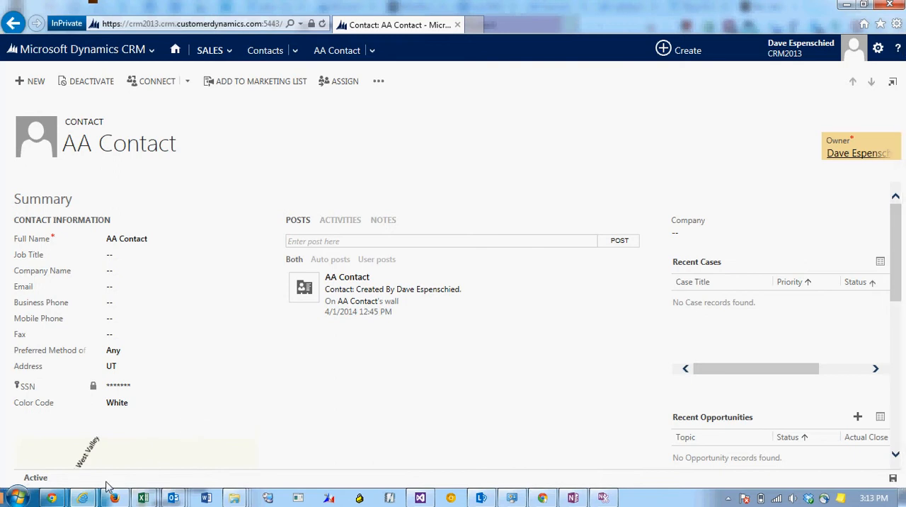
Return to the System Administrator's browser window and open Field Security Profiles in the Administration settings
mouse_move(89, 497)
click(99, 454)
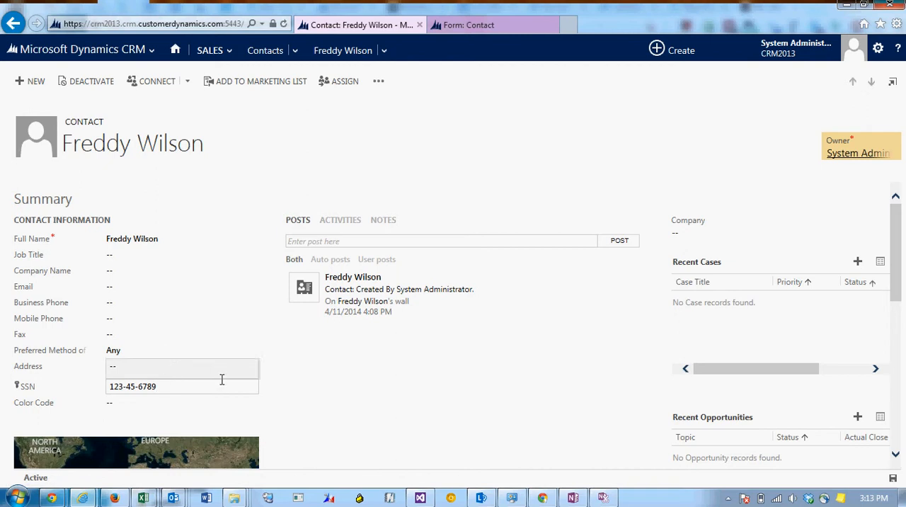
click(141, 51)
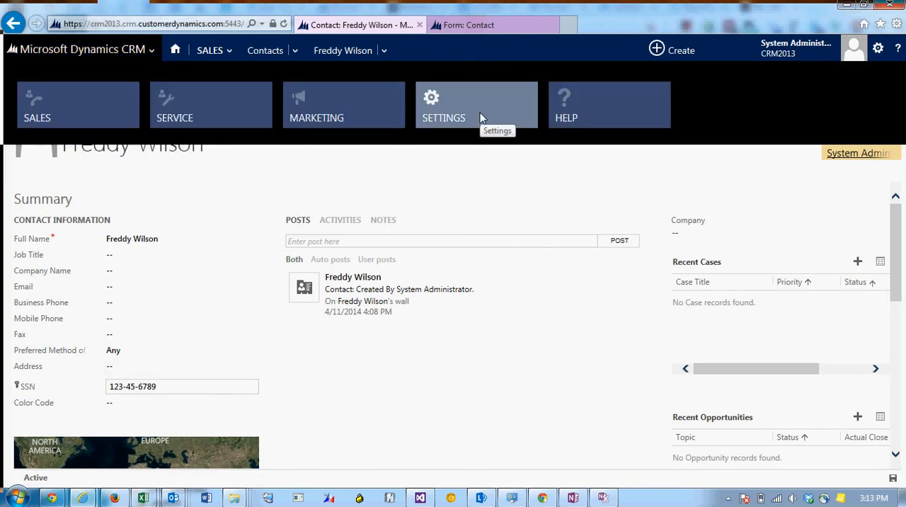
click(480, 117)
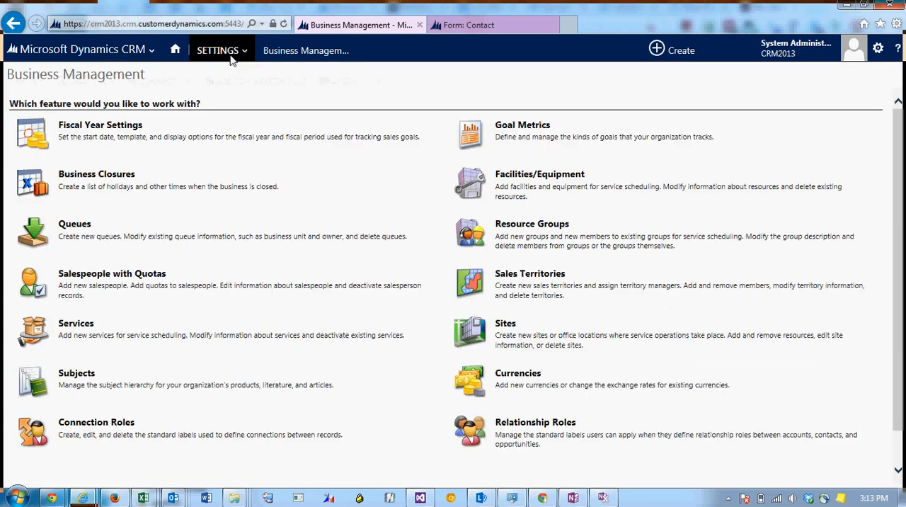
click(230, 60)
click(833, 102)
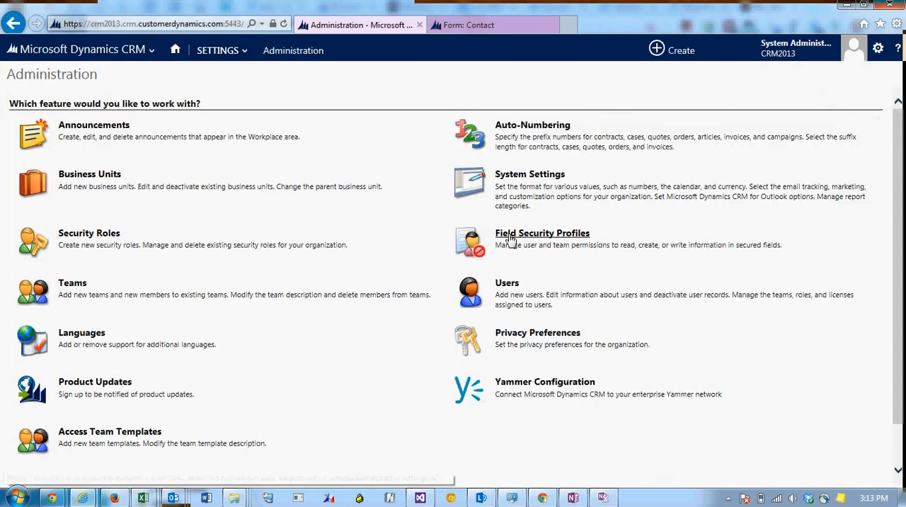
click(550, 240)
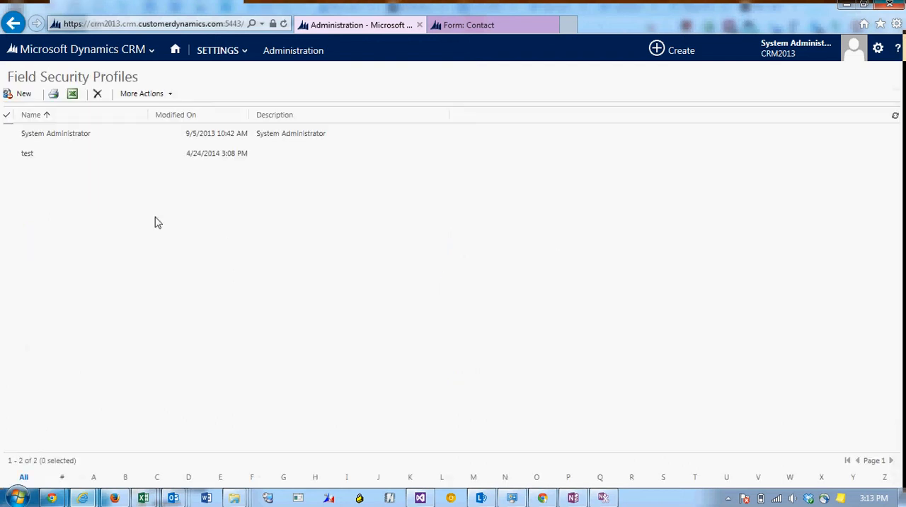
Examine the field permissions of the System Administrator profile, close it, and return to the list of field security profiles
click(130, 136)
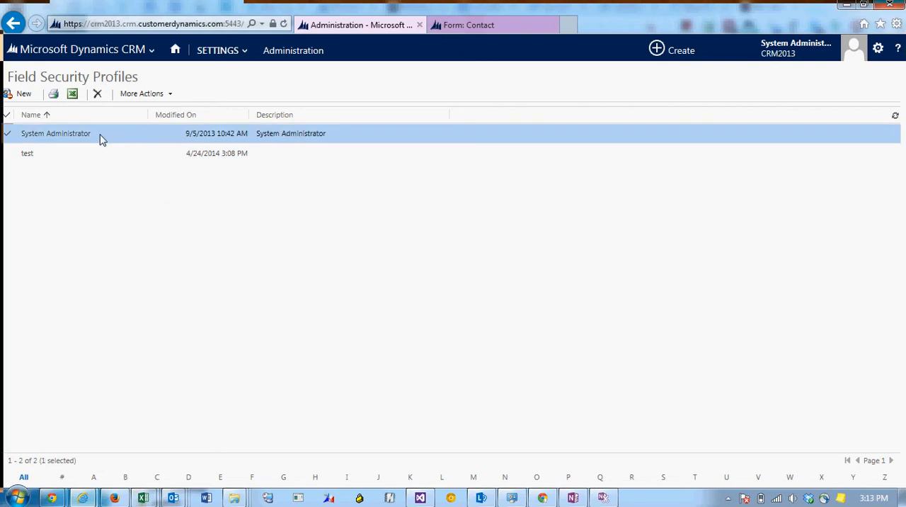
double_click(130, 140)
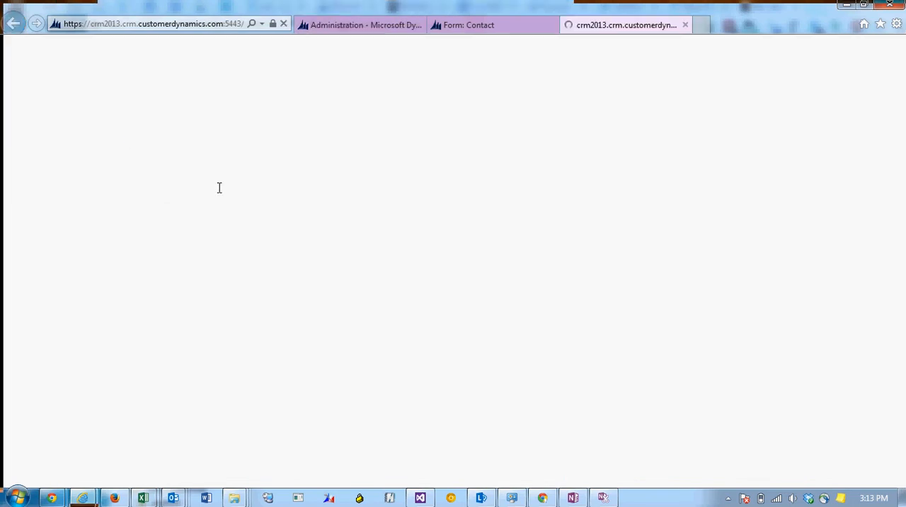
click(91, 225)
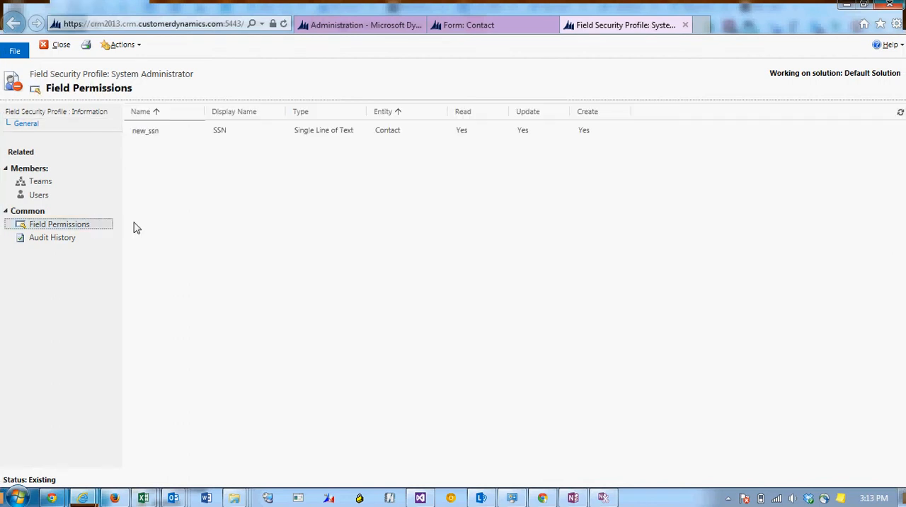
click(59, 45)
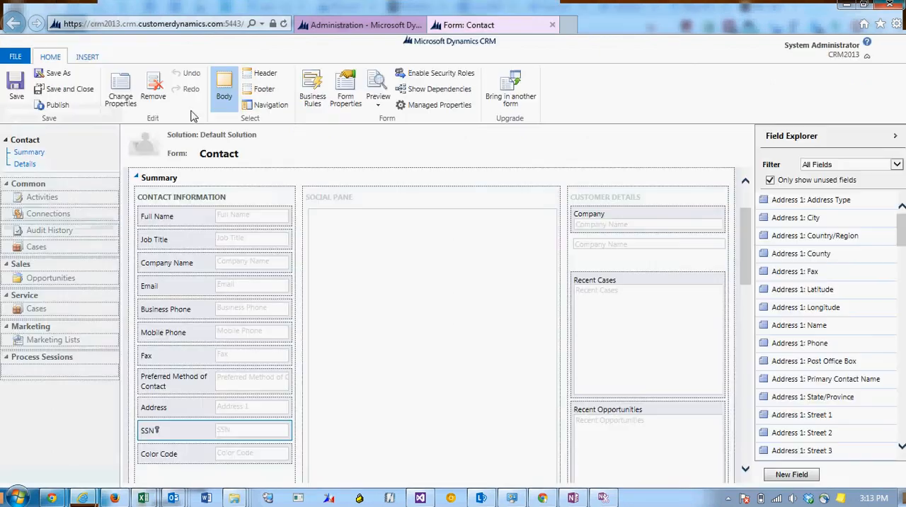
click(358, 24)
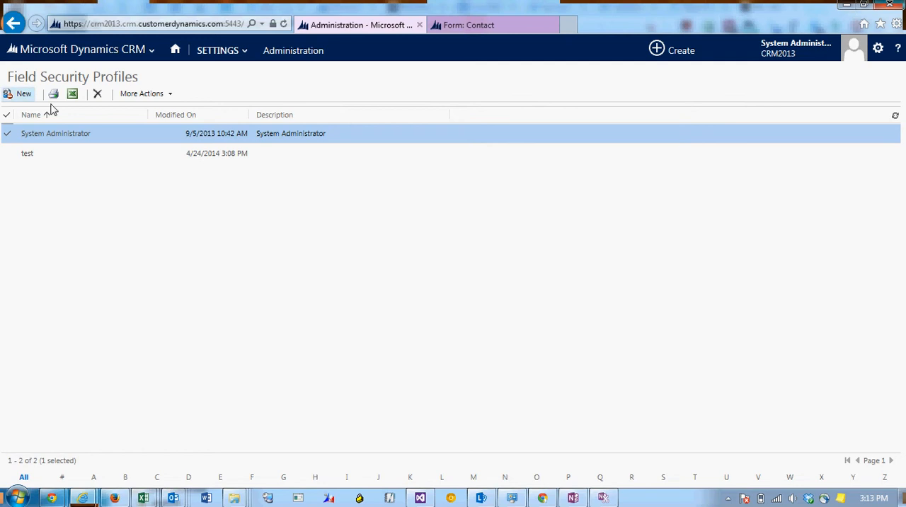
Create a new field security profile named "View Permission on SSN" and save it
click(21, 93)
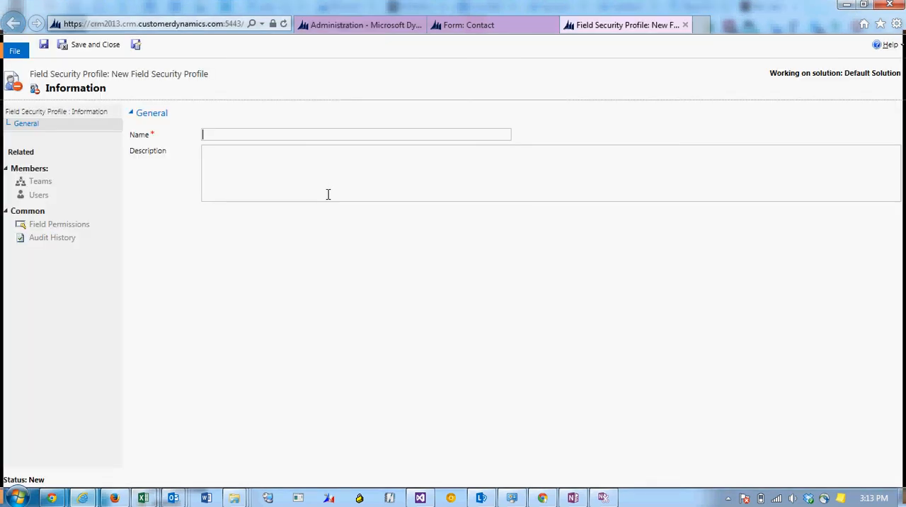
text(View )
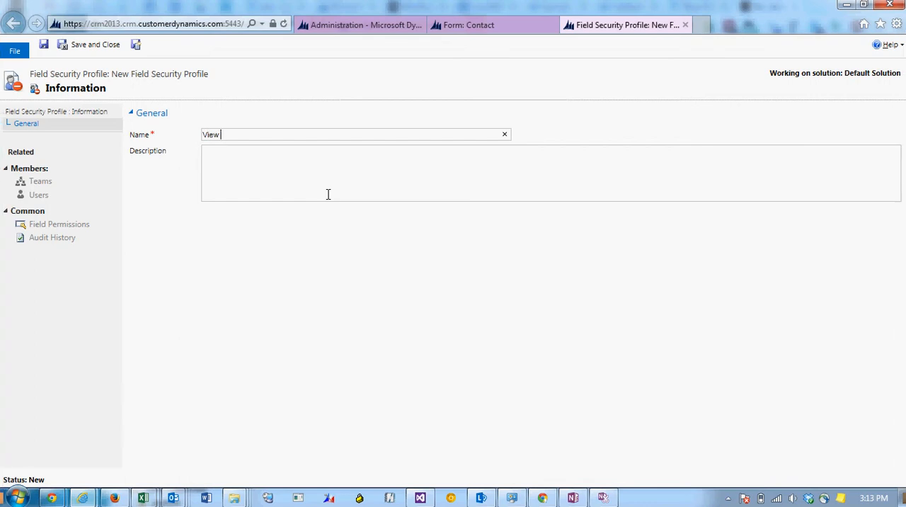
text(Permission on )
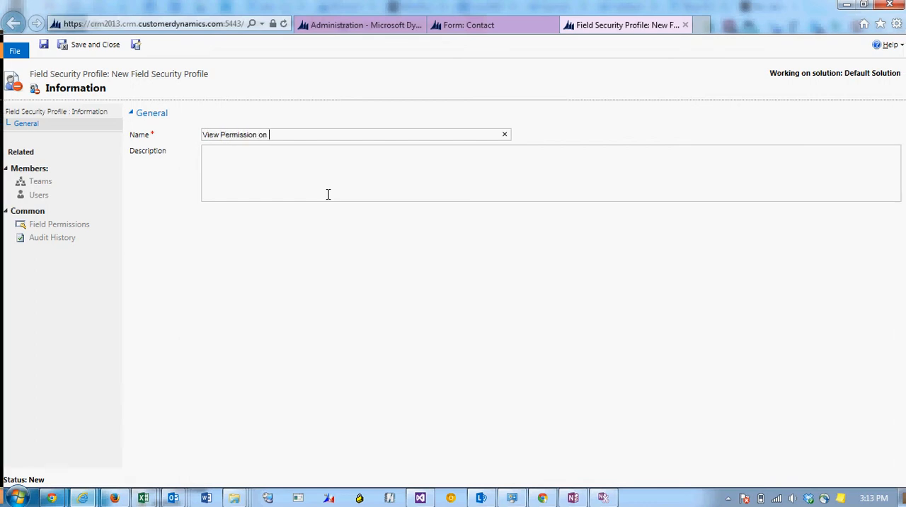
text(SSN)
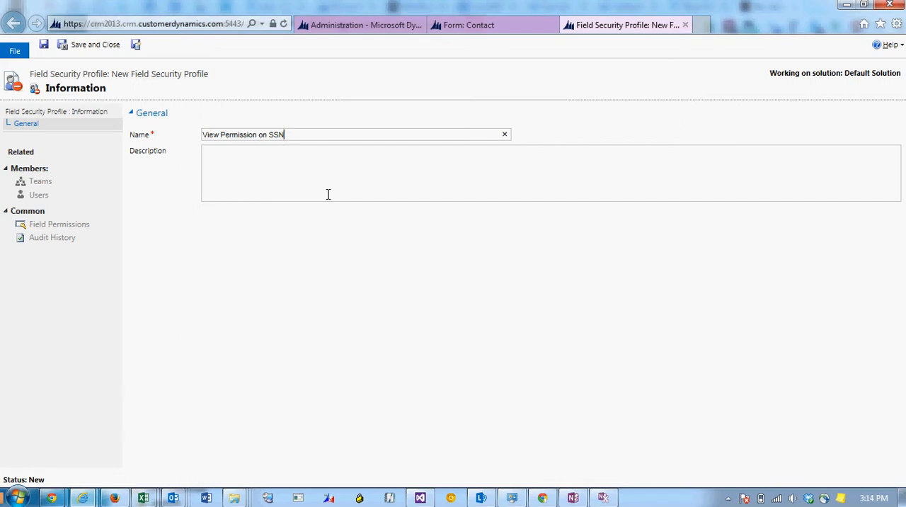
click(45, 51)
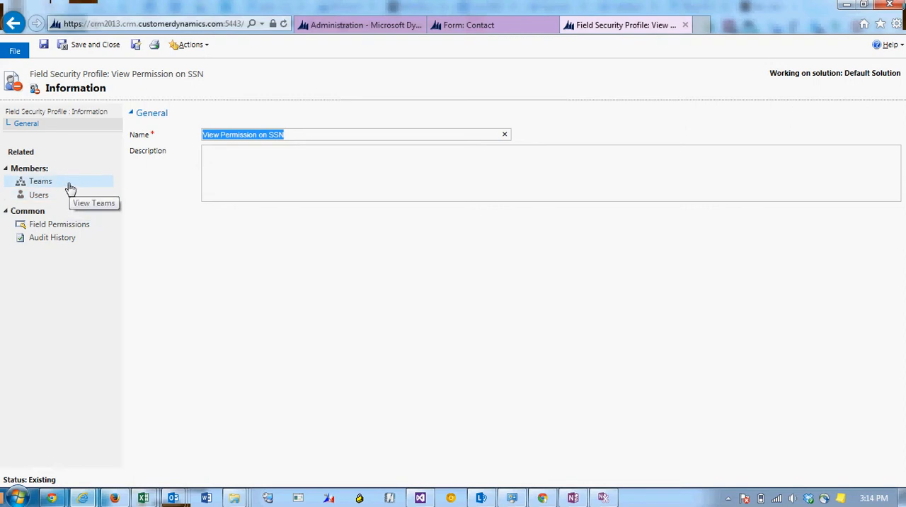
Add the other user, whose access is being tested, as a member of the "View Permission on SSN" field security profile
click(56, 198)
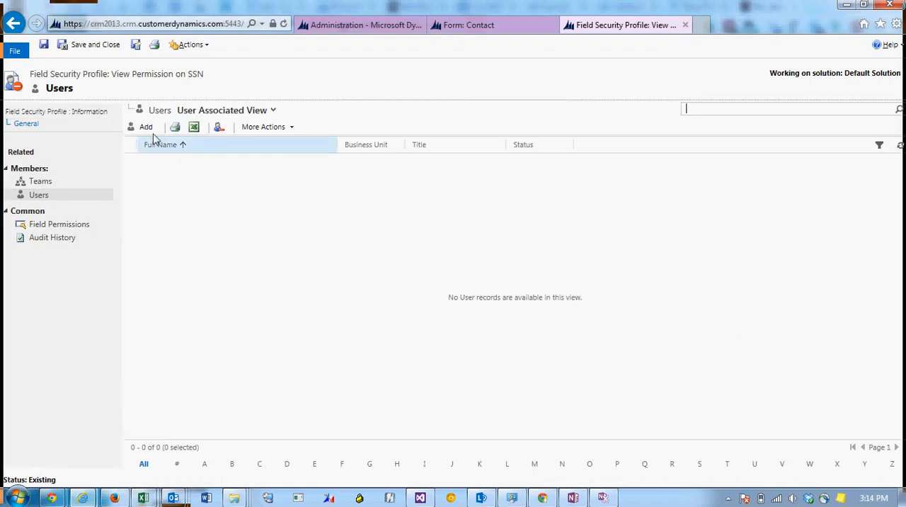
click(145, 127)
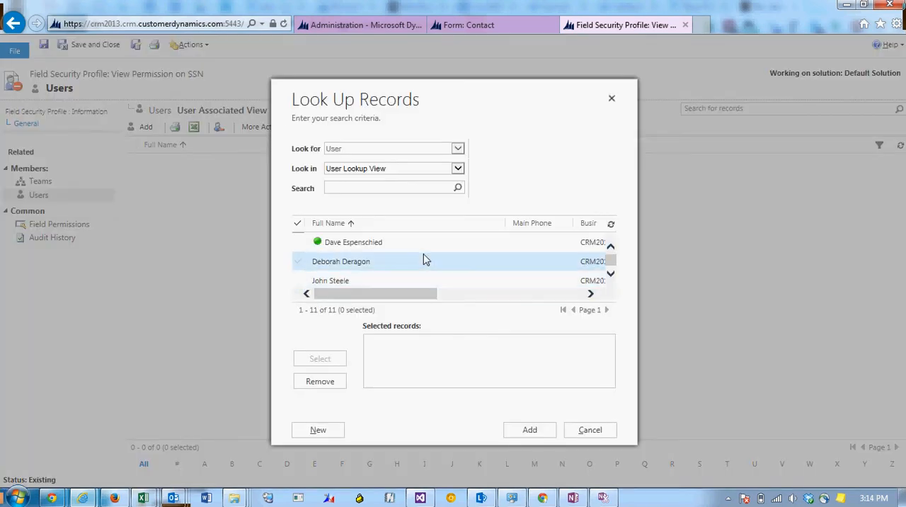
click(424, 244)
click(322, 359)
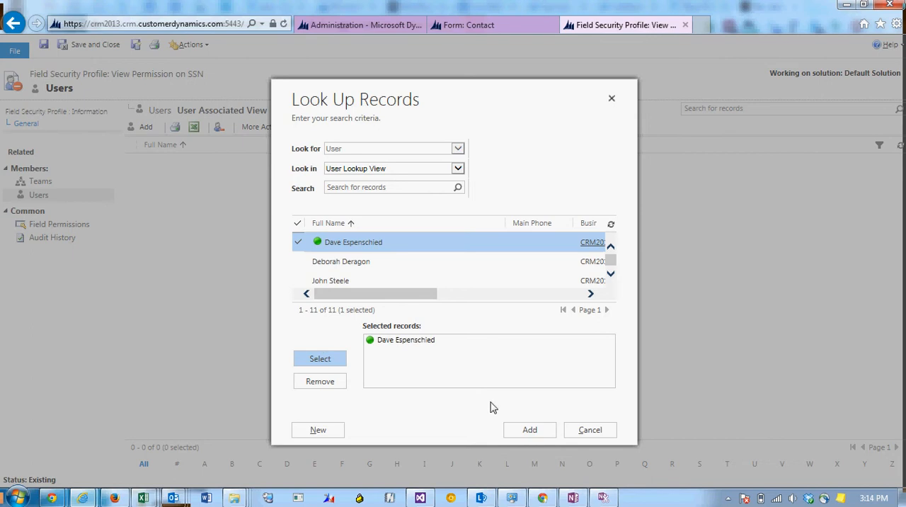
click(540, 432)
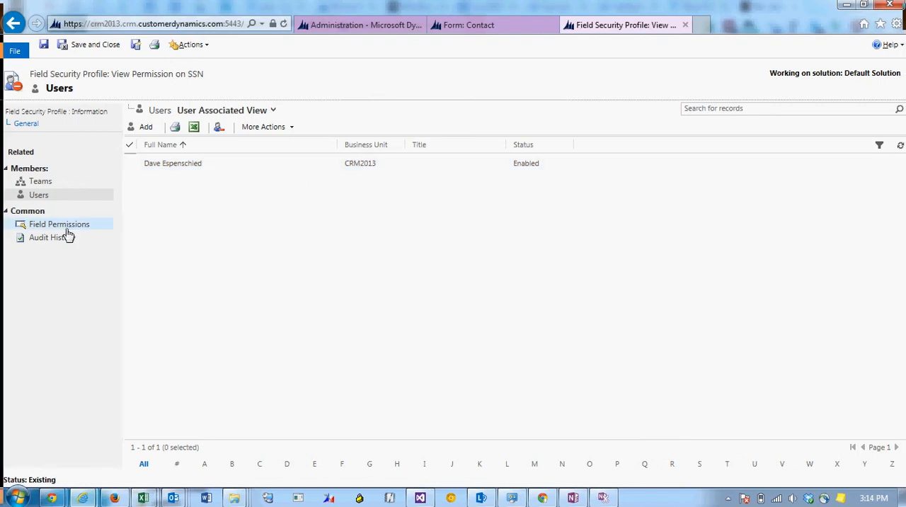
In the profile's field permissions, set Allow Read to Yes for the contact's SSN field
click(67, 228)
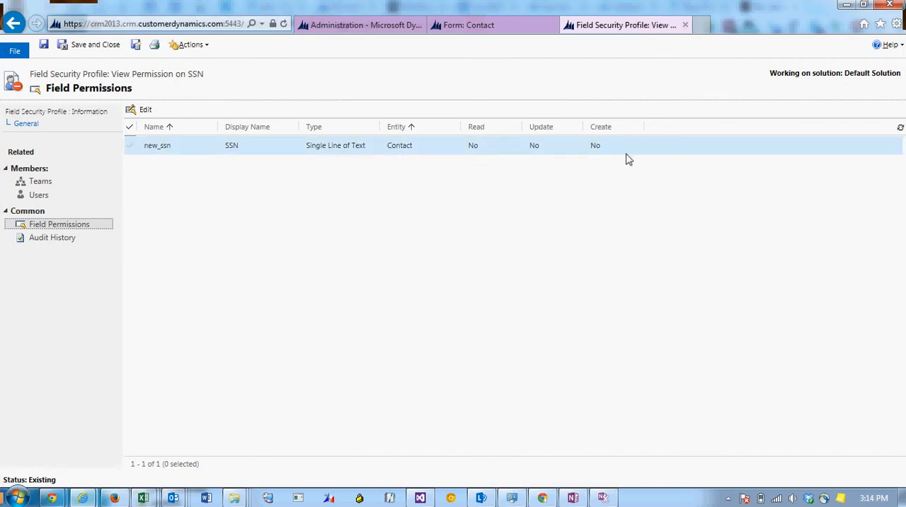
click(265, 151)
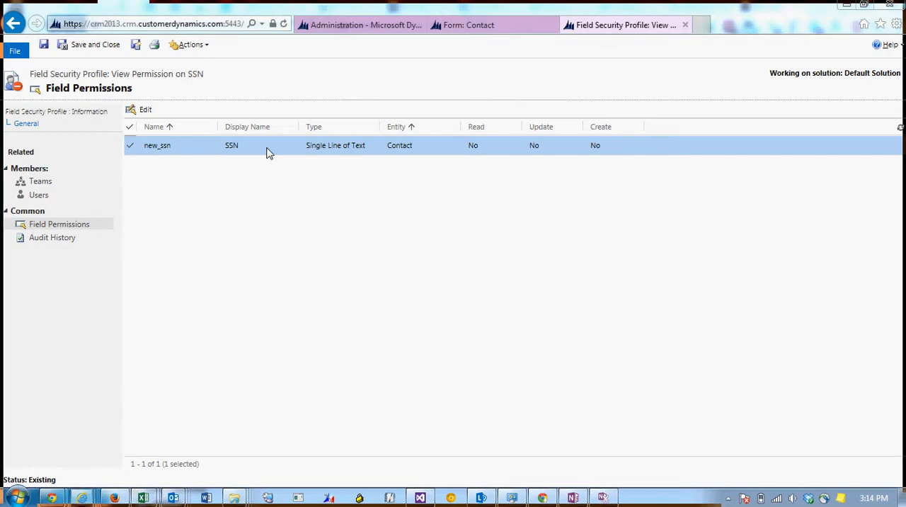
double_click(267, 153)
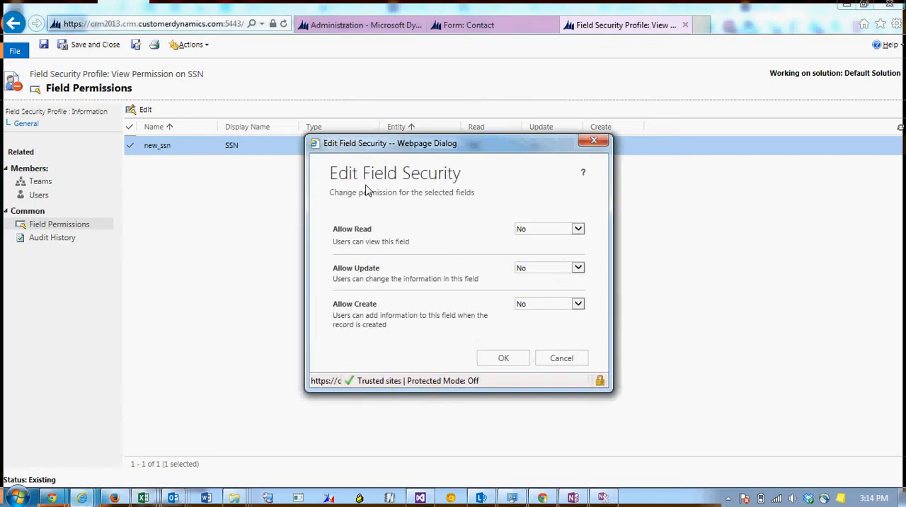
click(564, 229)
click(546, 219)
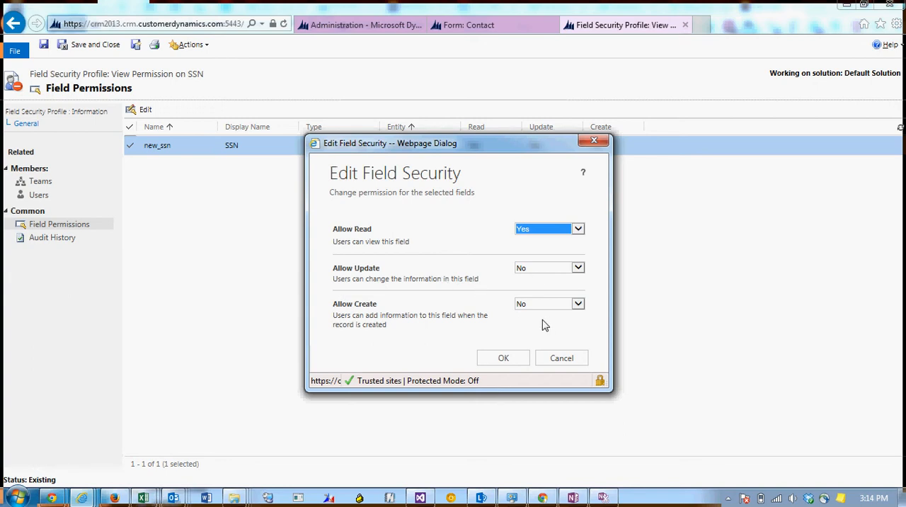
click(505, 358)
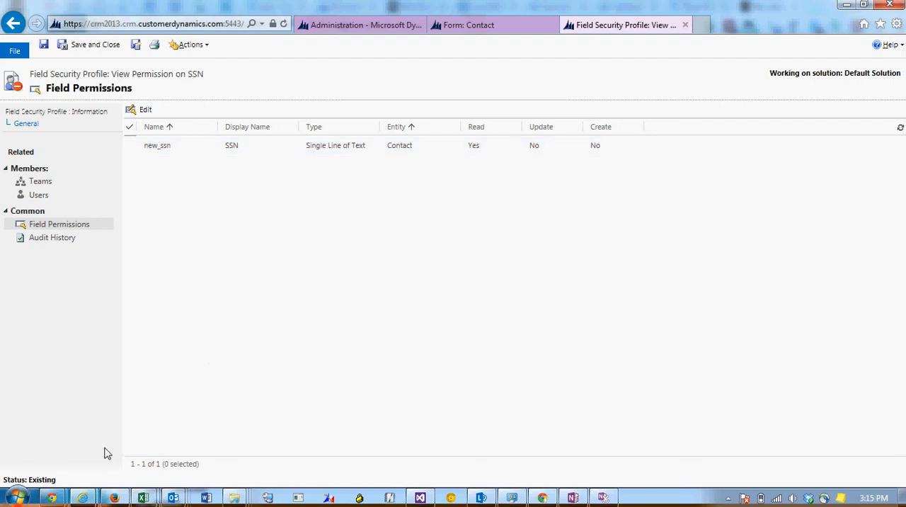
Switch to the other user's InPrivate browser window and reload the AA Contact record to check its SSN field
mouse_move(86, 498)
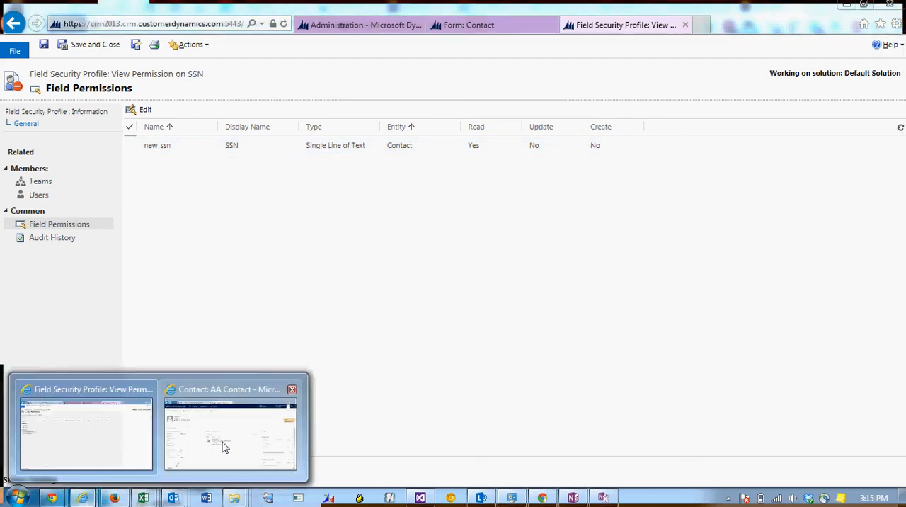
click(222, 447)
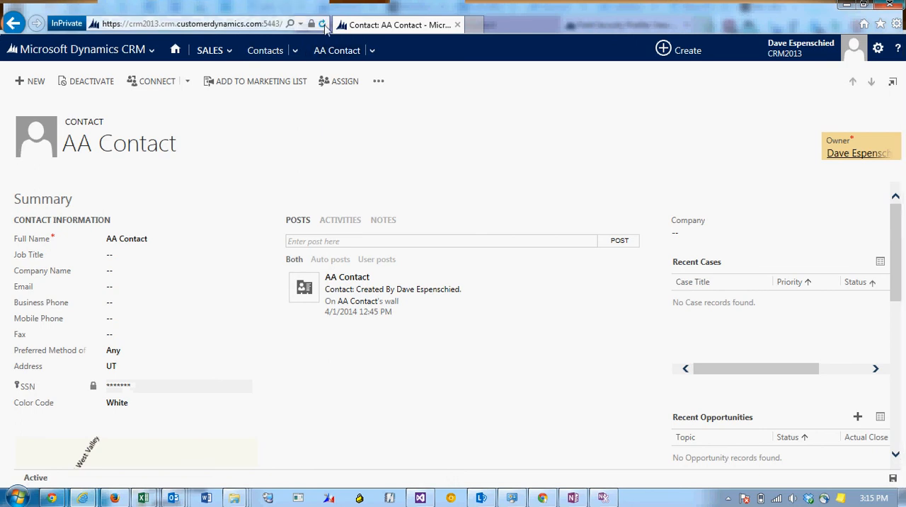
key(F5)
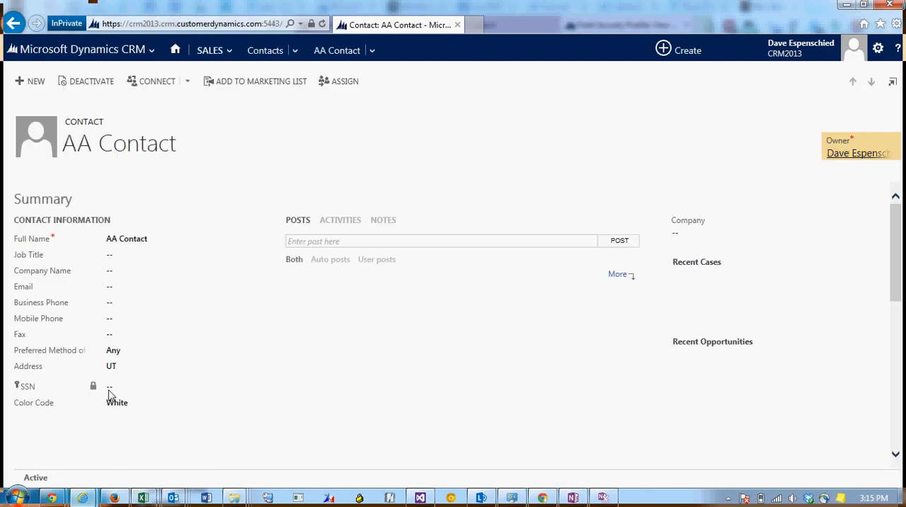
Search the contacts by first name and open the matching record that belongs to American Bubble Gum Company
click(295, 61)
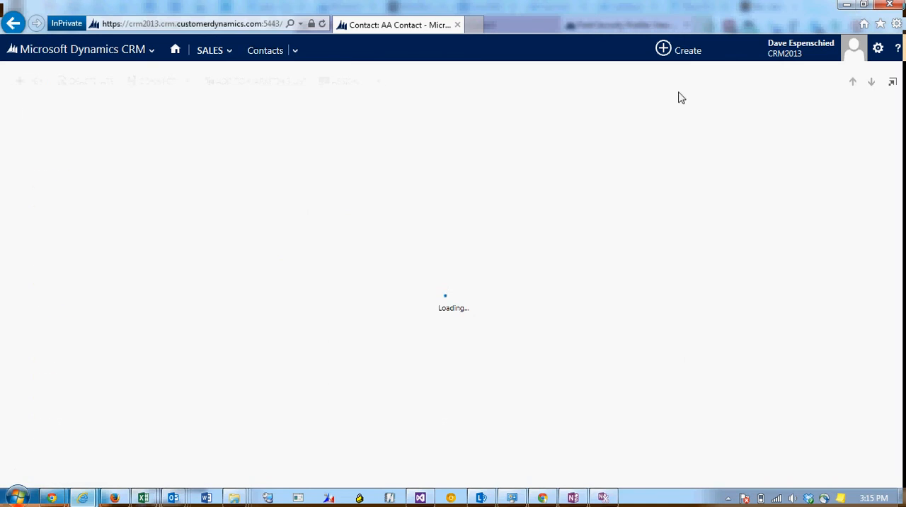
text(freddy)
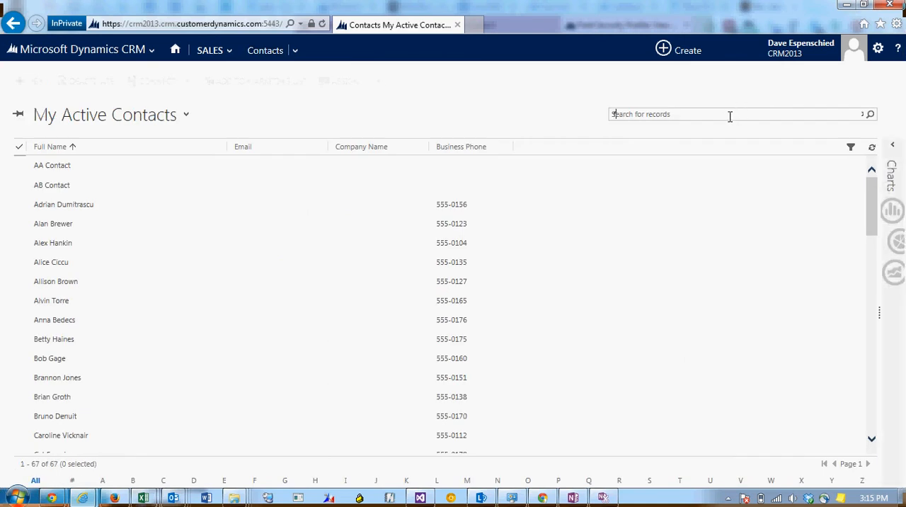
key(Return)
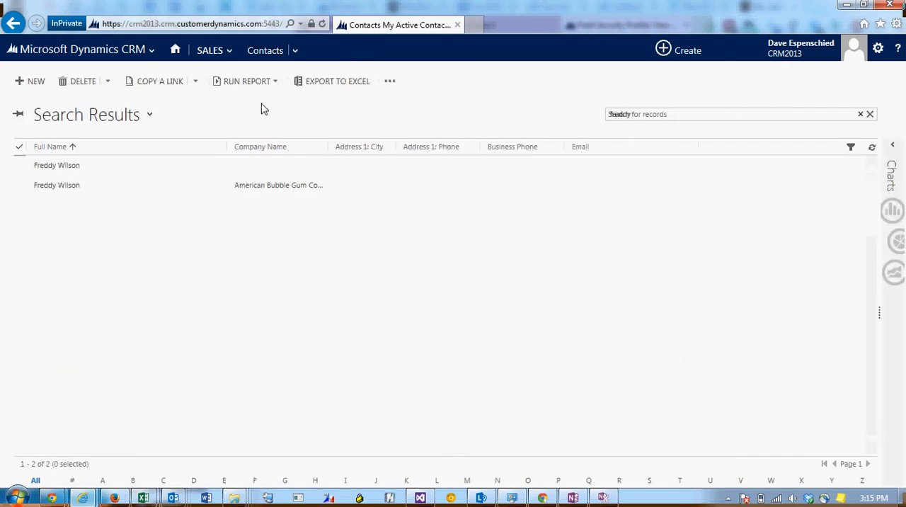
click(176, 190)
double_click(175, 190)
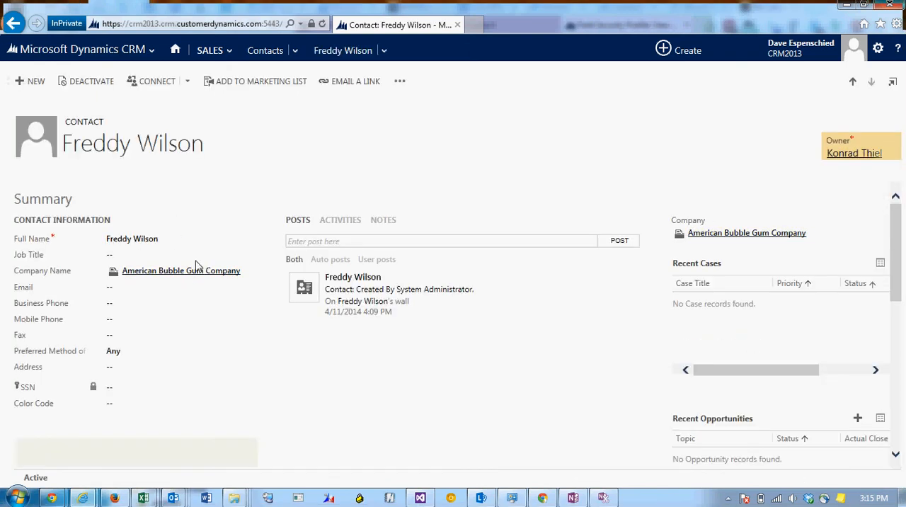
Return to the search results, open the matching contact without a company, and check whether its SSN field is readable and editable
key(alt+Left)
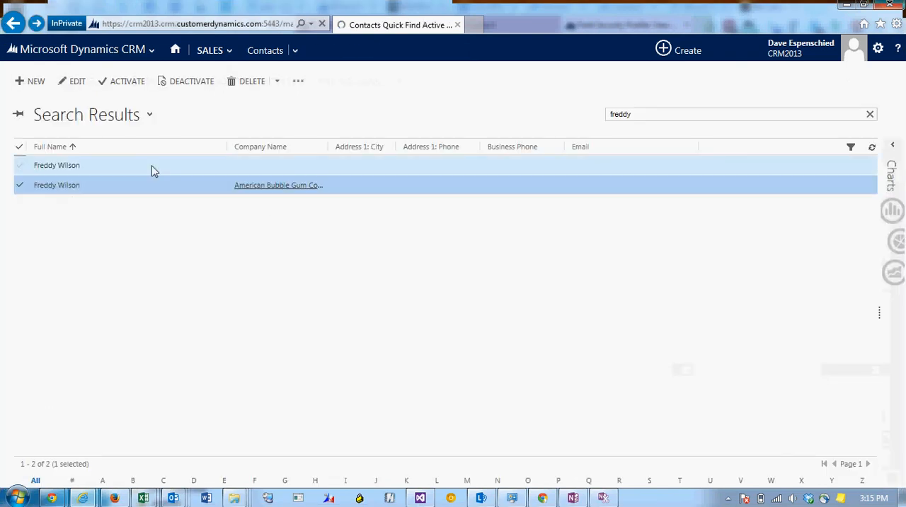
double_click(151, 170)
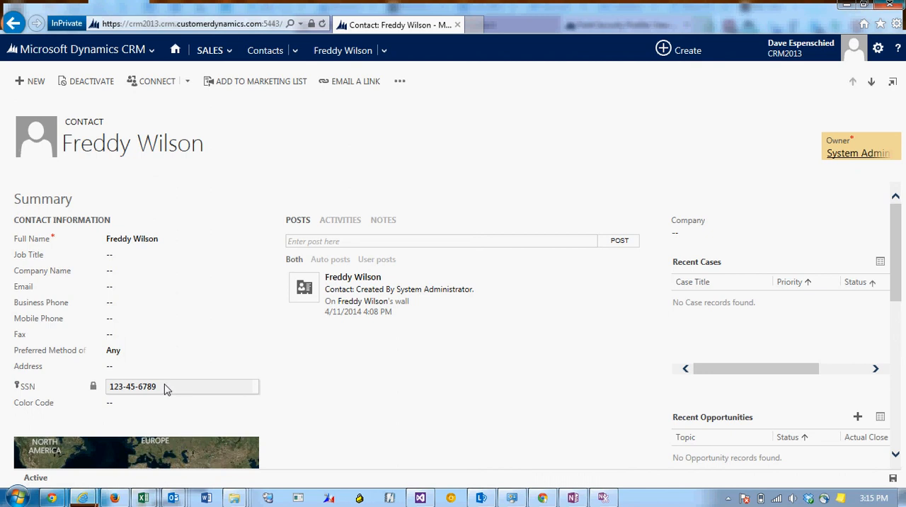
drag(170, 386, 139, 386)
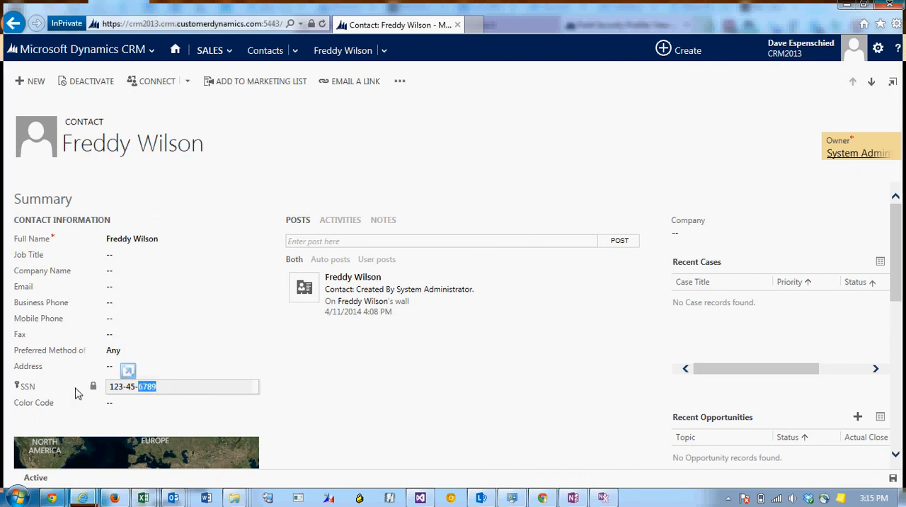
click(174, 389)
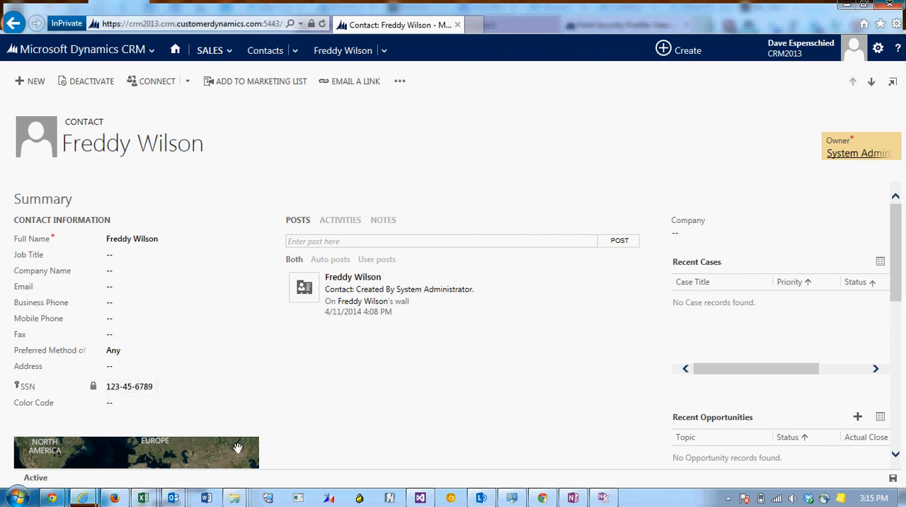